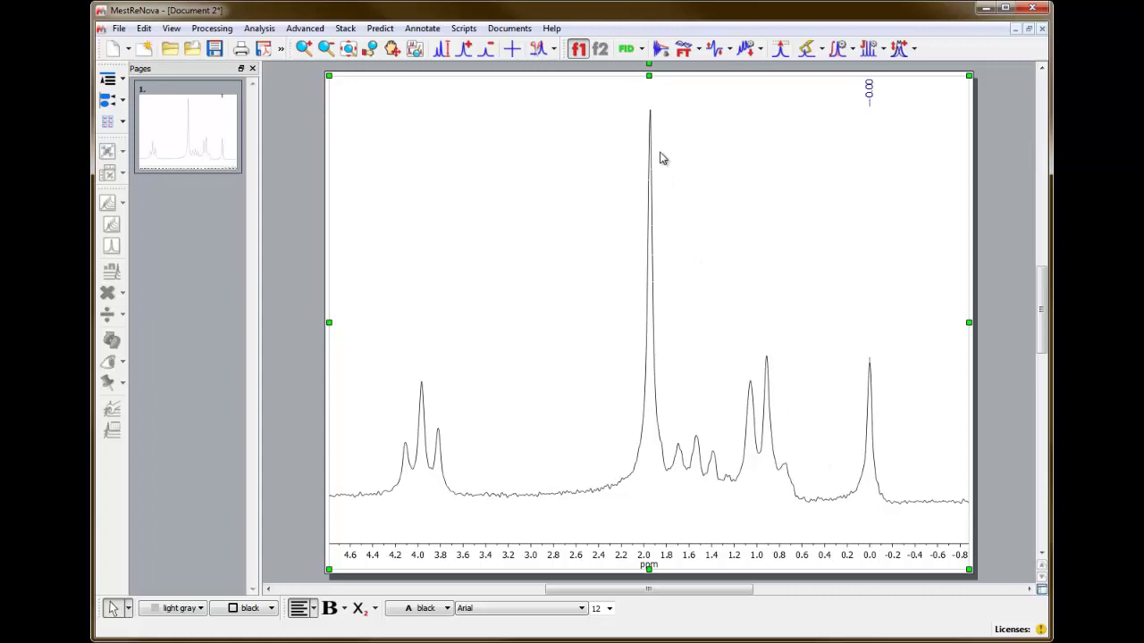
Step: Open the Apodization along t1 dialog for the proton spectrum
click(660, 49)
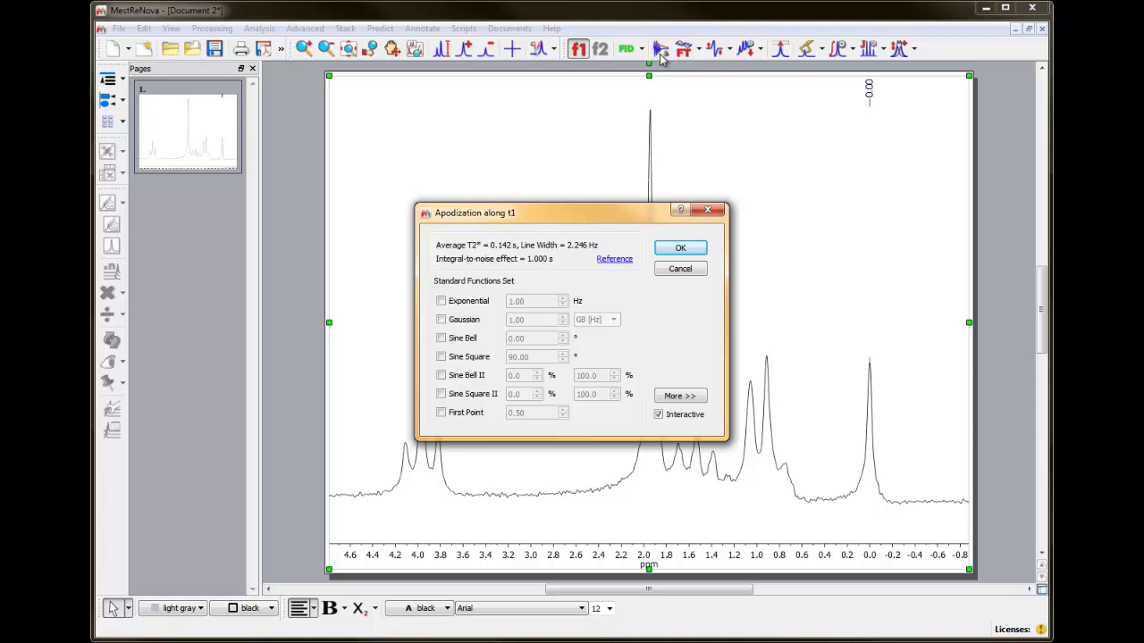
Step: Enable Exponential weighting, moving the apodization dialog aside to keep the spectrum visible
drag(570, 208, 497, 98)
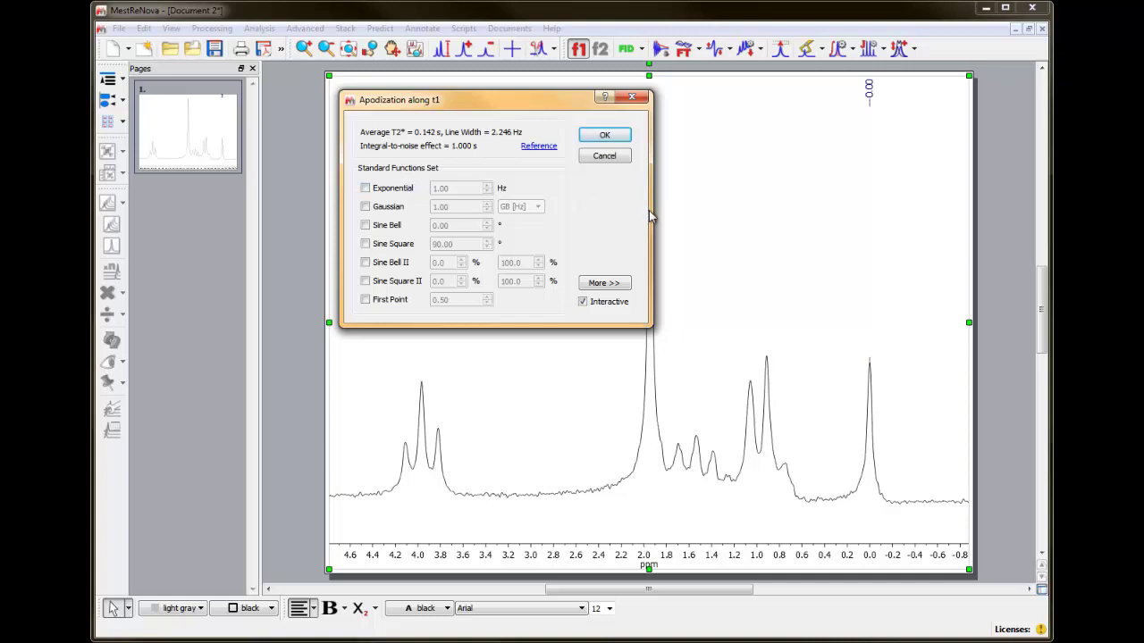
click(397, 191)
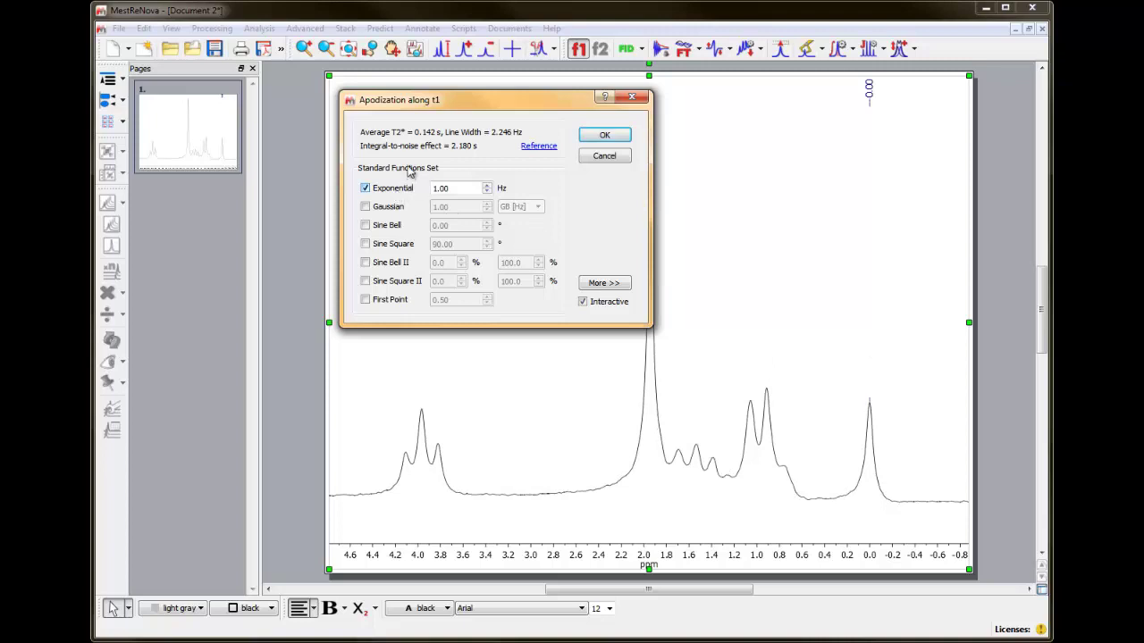
drag(424, 107, 364, 111)
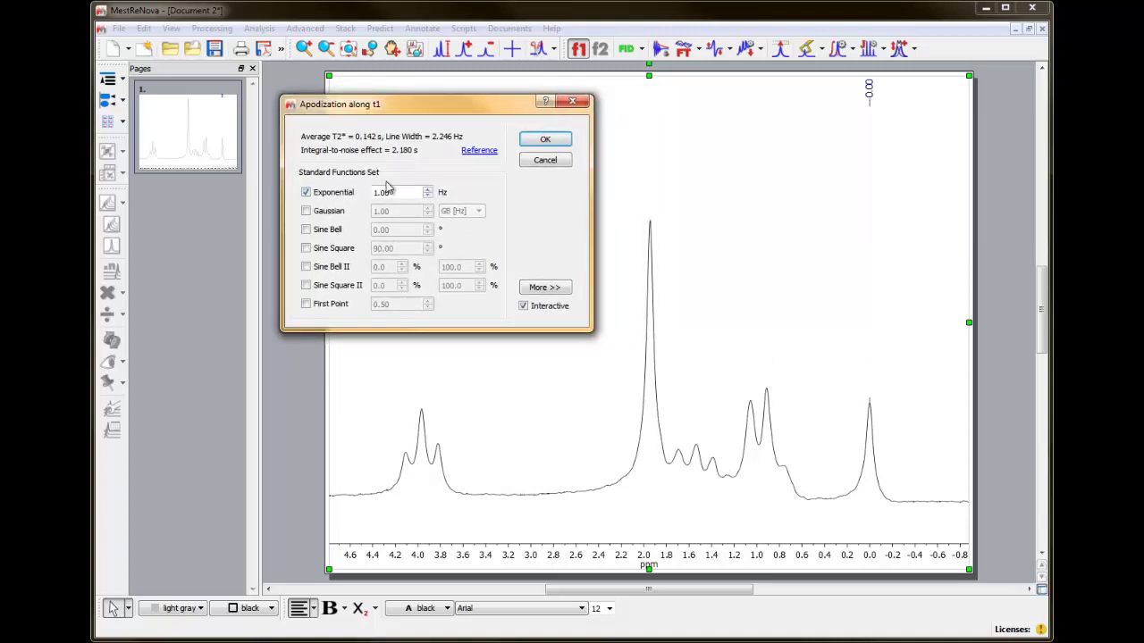
Step: Lower the exponential line broadening step by step until it drops below zero
click(428, 197)
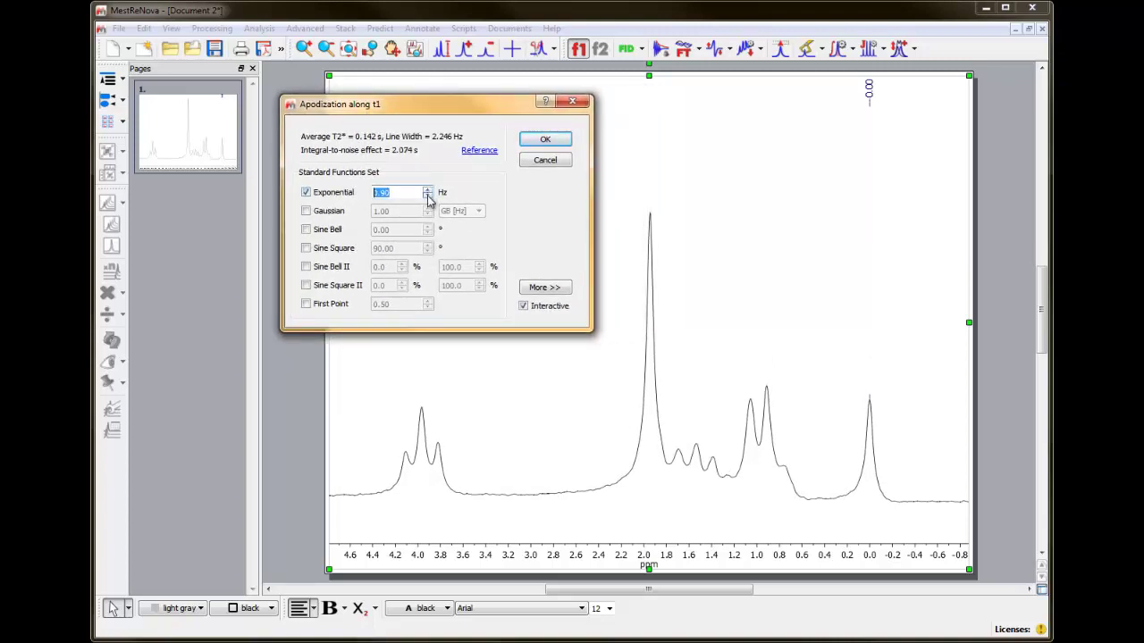
click(428, 196)
click(427, 196)
click(427, 196)
click(427, 197)
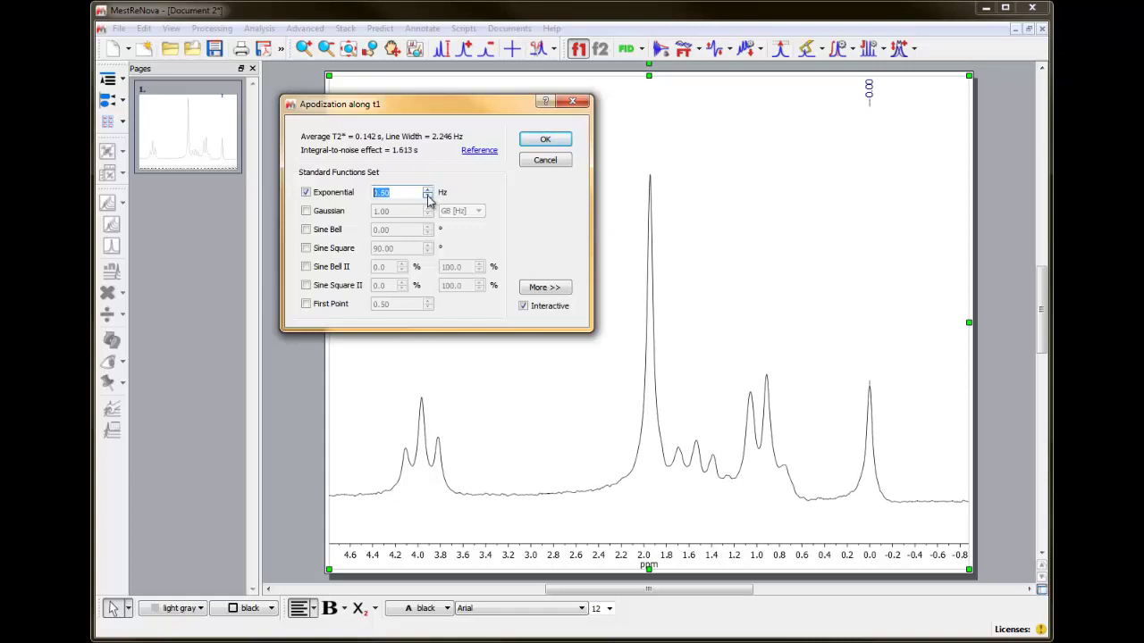
click(427, 196)
click(427, 196)
click(427, 197)
click(427, 196)
click(427, 198)
click(427, 198)
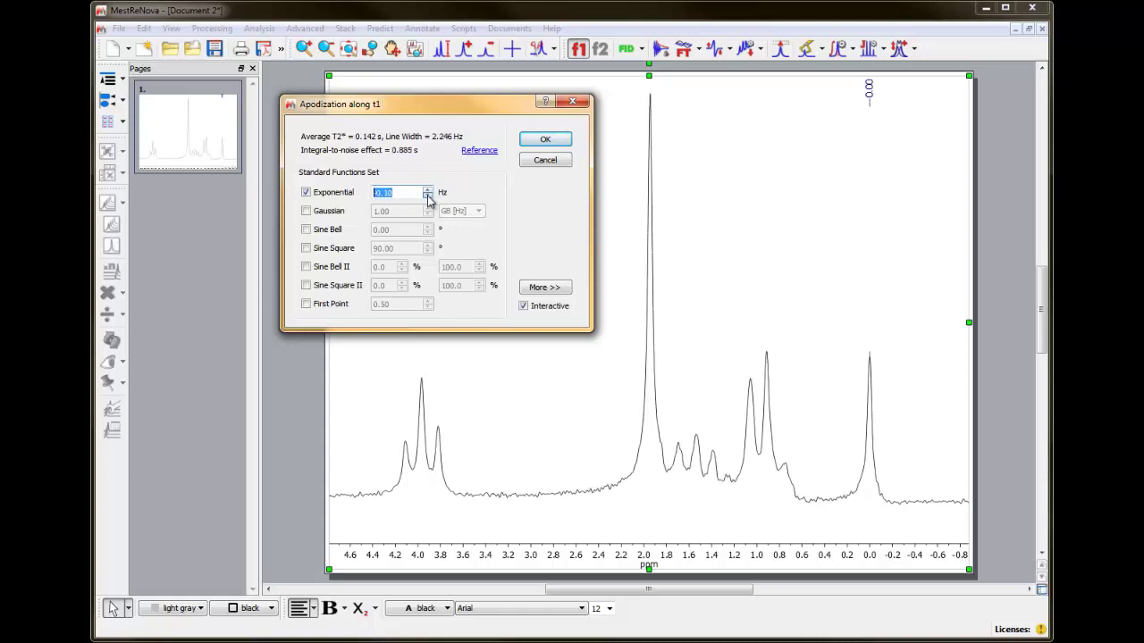
click(427, 198)
click(427, 198)
click(427, 199)
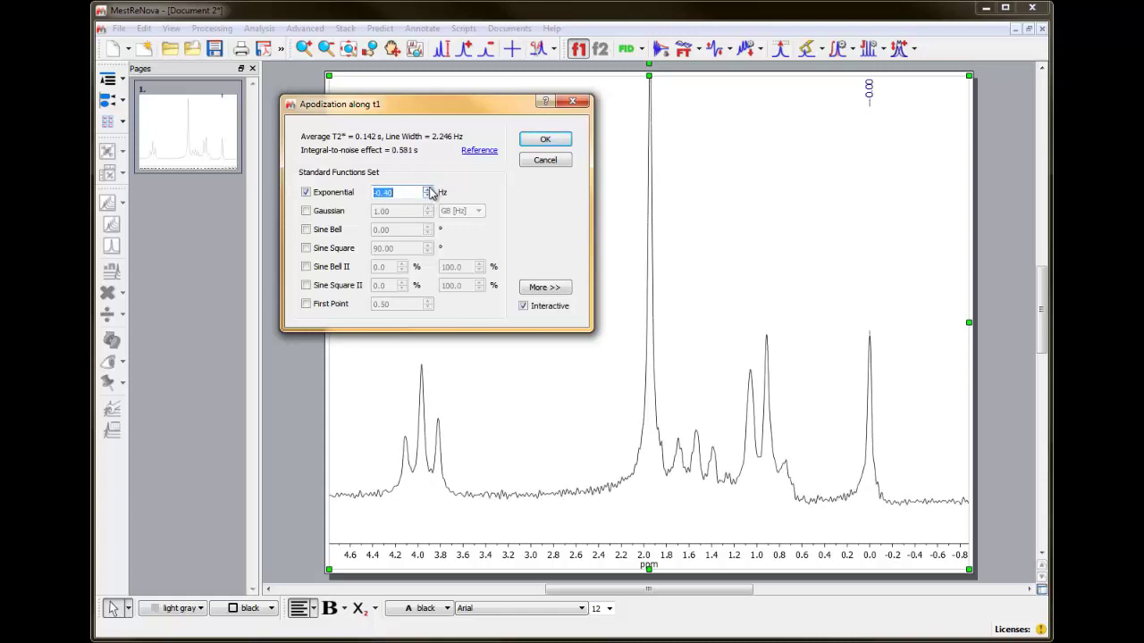
Step: Raise the exponential line broadening back up to about 1.60 Hz
click(428, 190)
click(428, 189)
click(428, 190)
click(427, 190)
click(428, 189)
click(428, 189)
click(428, 190)
click(427, 190)
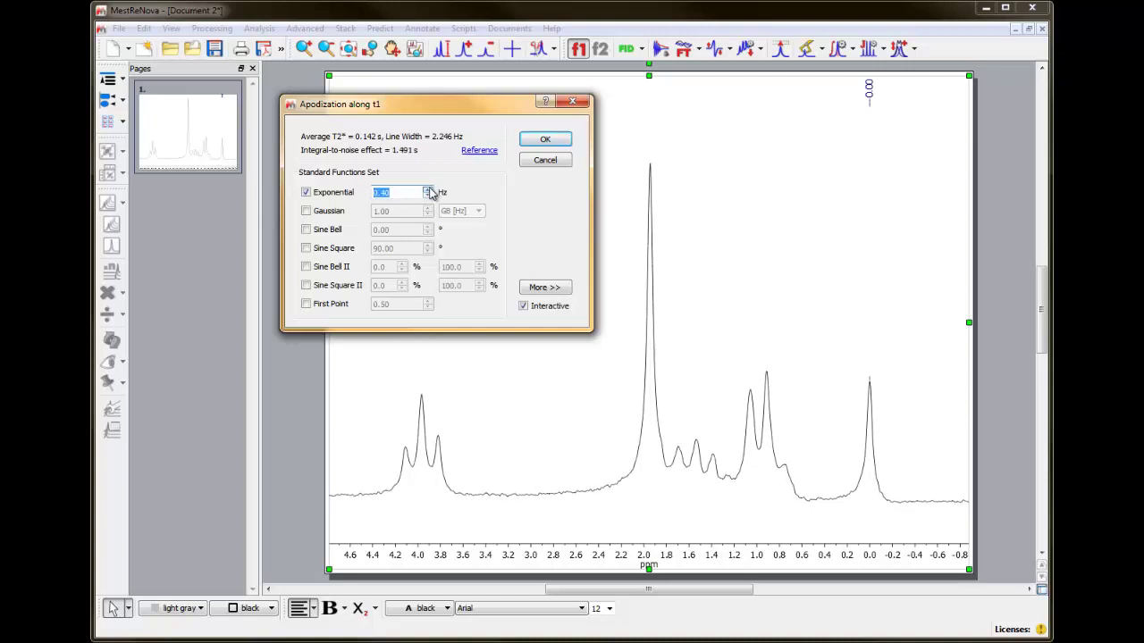
click(428, 190)
click(428, 190)
click(428, 190)
click(428, 191)
click(428, 190)
click(428, 190)
click(428, 190)
click(428, 190)
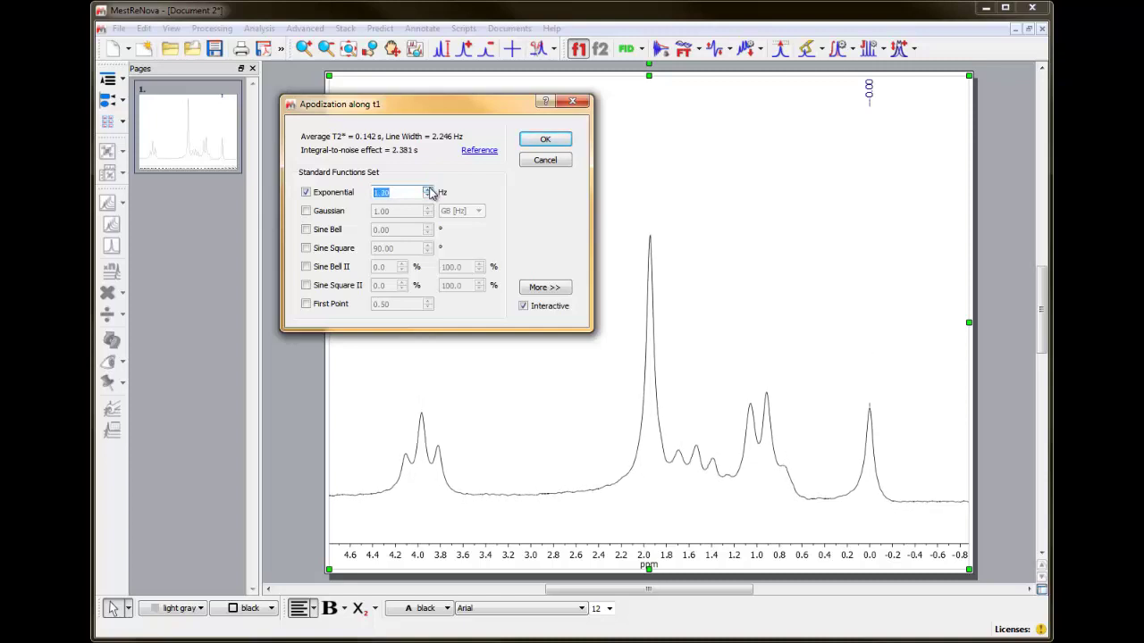
click(428, 190)
click(428, 190)
click(428, 190)
click(428, 190)
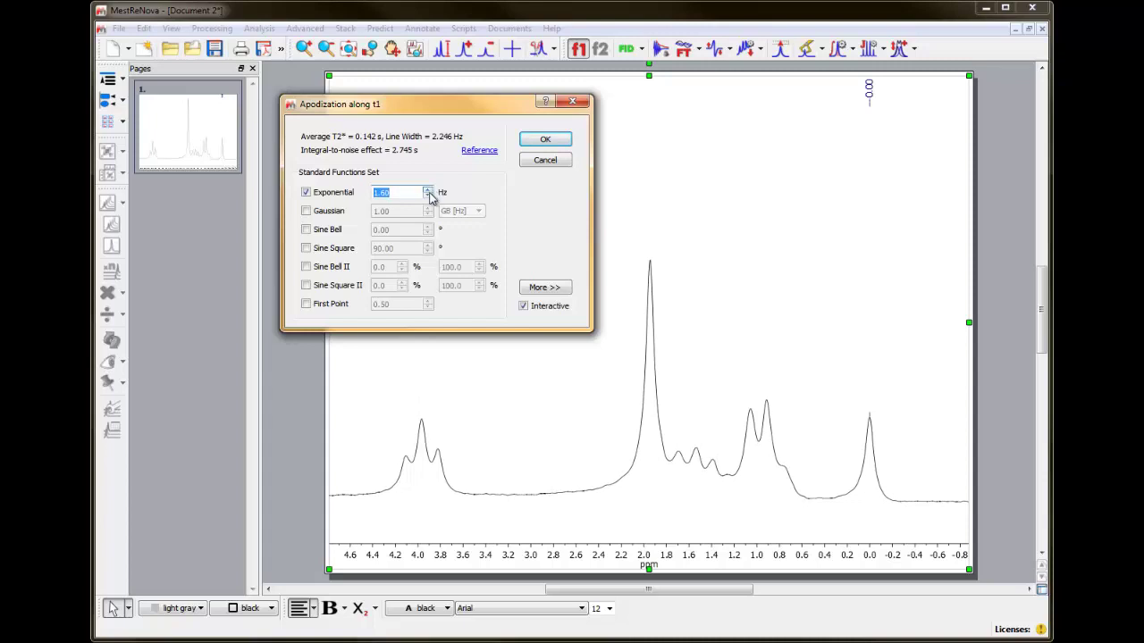
Step: Bring the exponential line broadening back down to 0.60 Hz
click(428, 197)
click(428, 197)
click(428, 196)
click(428, 197)
click(428, 196)
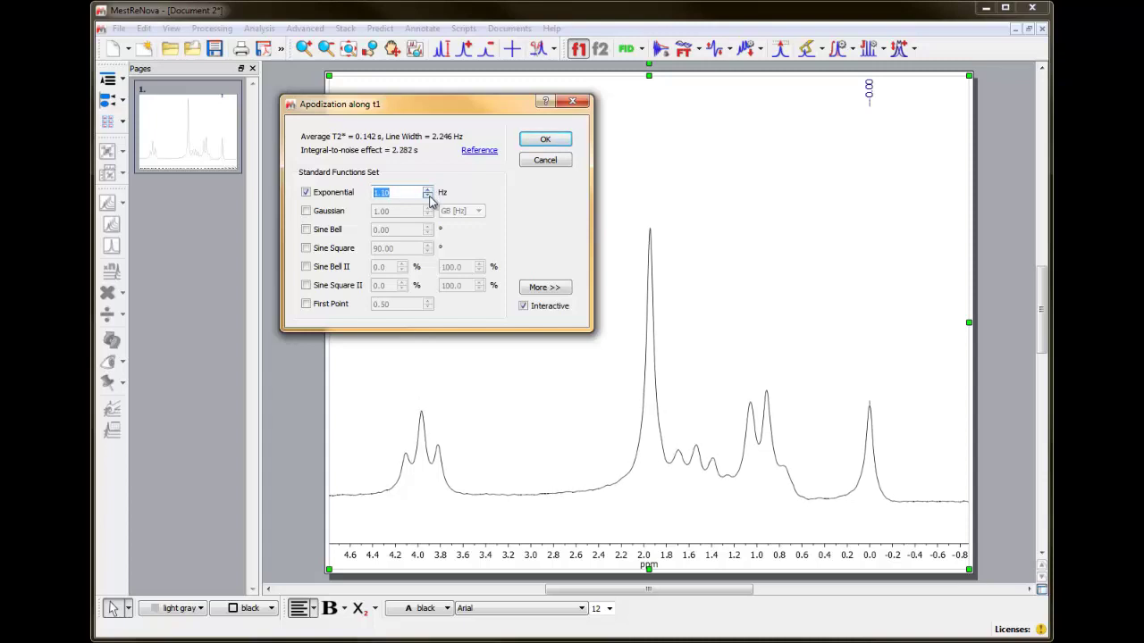
click(428, 197)
click(428, 196)
click(428, 197)
click(428, 196)
click(428, 197)
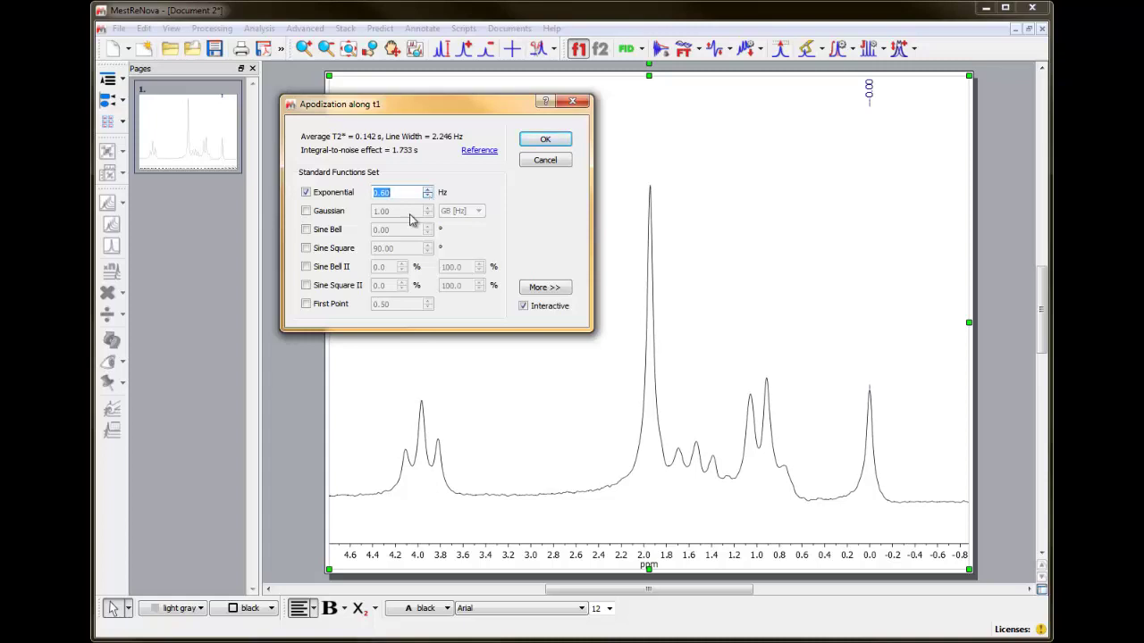
Step: Add Sine Bell weighting alongside the 0.60 Hz exponential and apply it
click(333, 234)
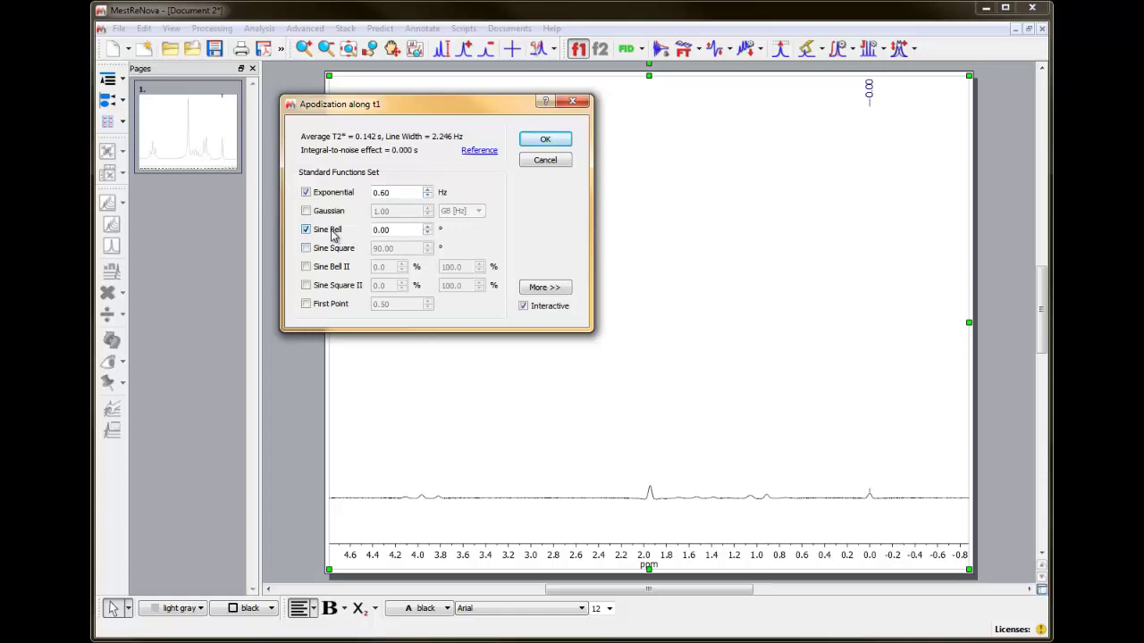
click(542, 142)
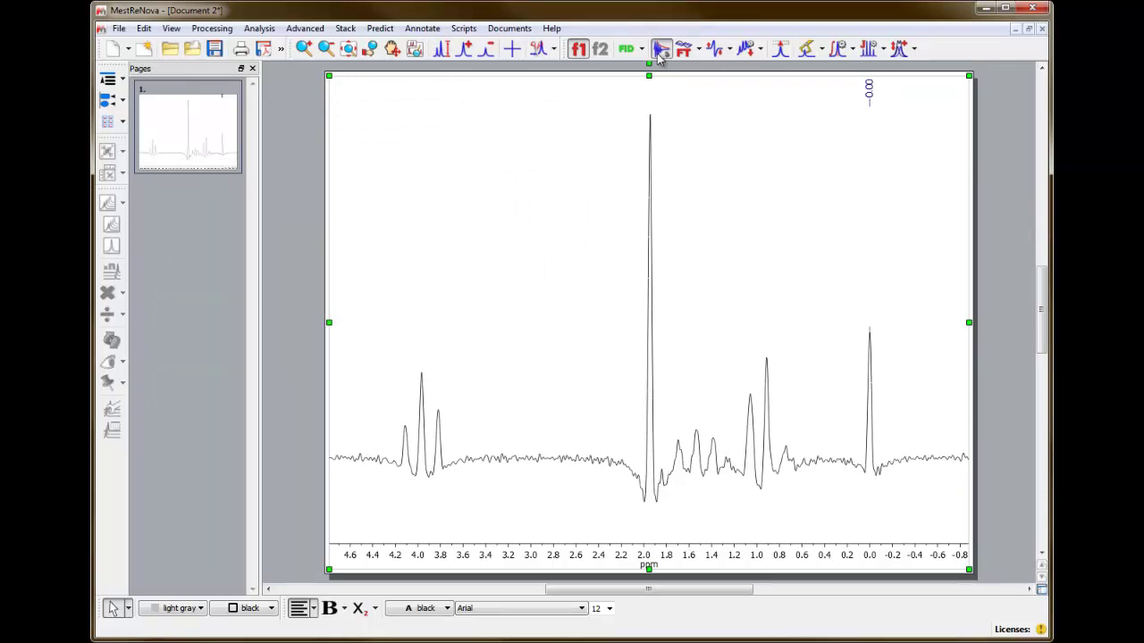
click(657, 53)
drag(531, 209, 400, 101)
Step: Raise the Sine Bell value to 5.00°
click(433, 225)
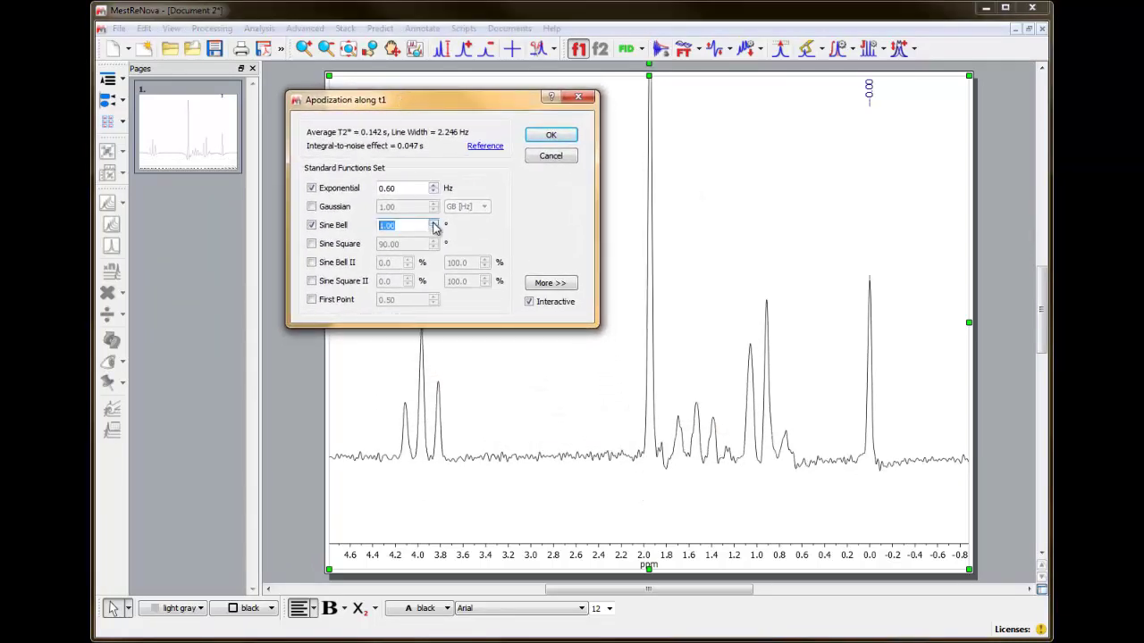
click(434, 224)
click(434, 224)
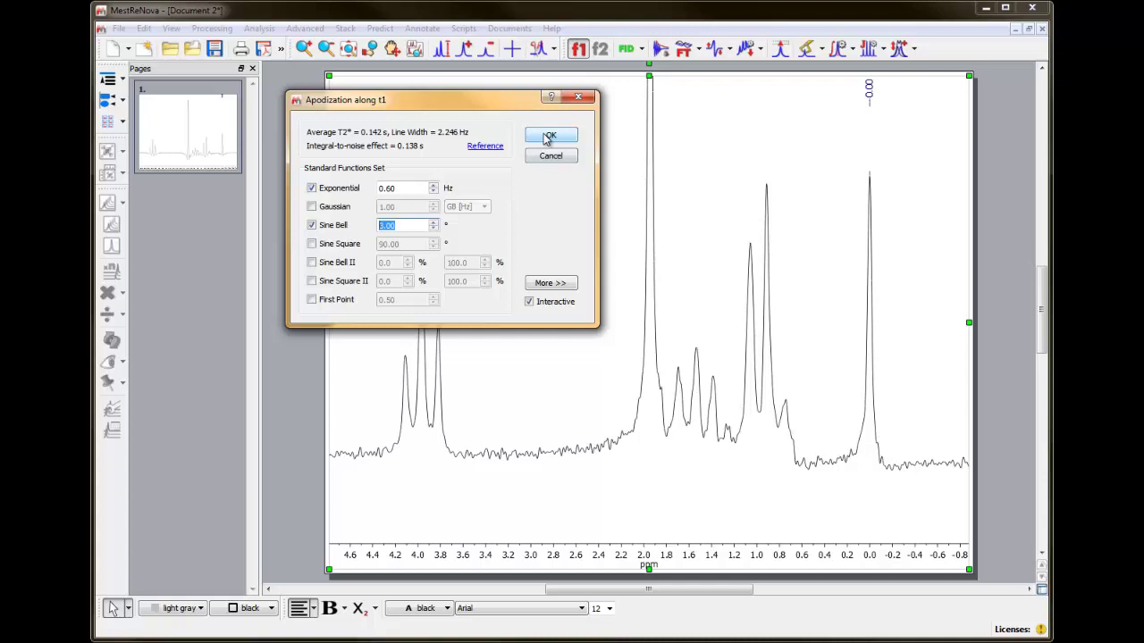
click(435, 223)
click(434, 223)
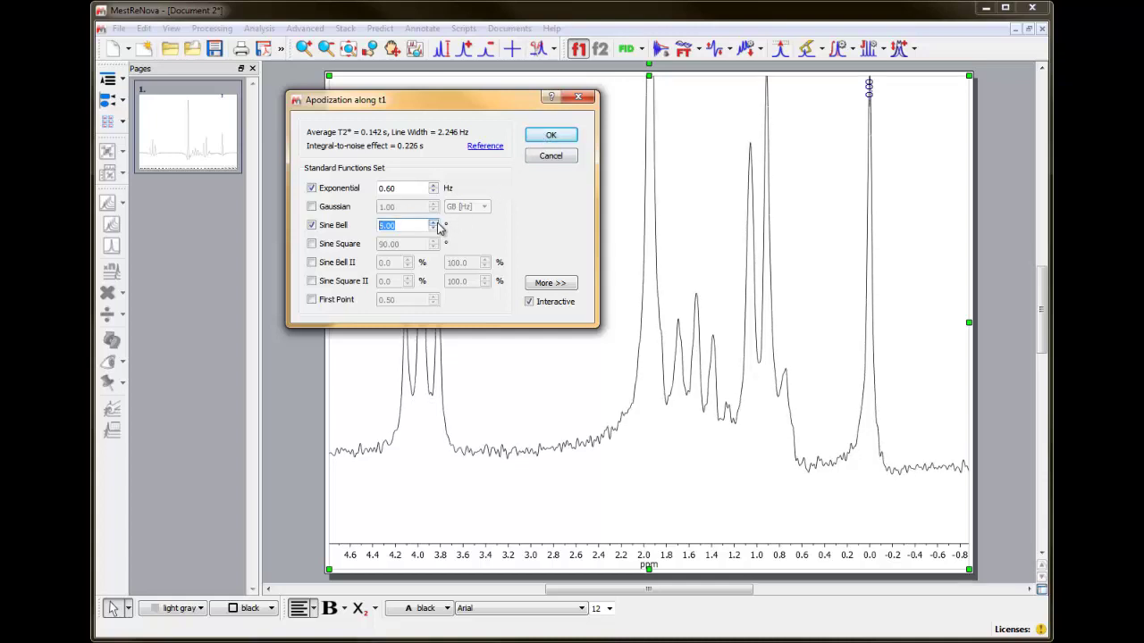
Step: Apply the combined weighting, fit the tallest peak to full height, and nudge the zero-order phase
click(549, 135)
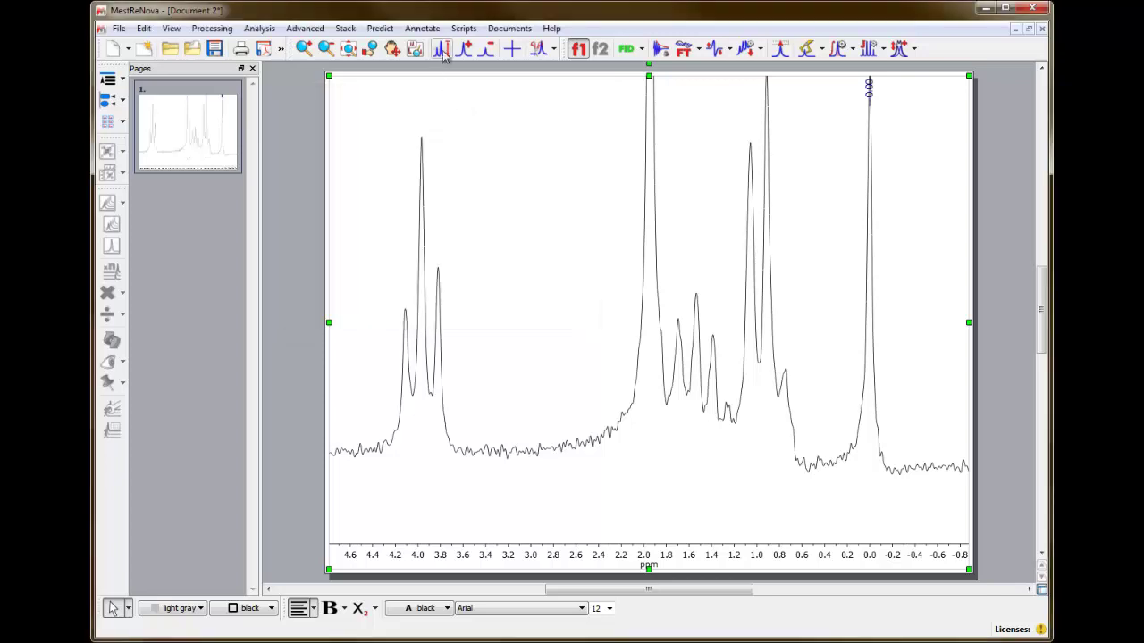
click(441, 51)
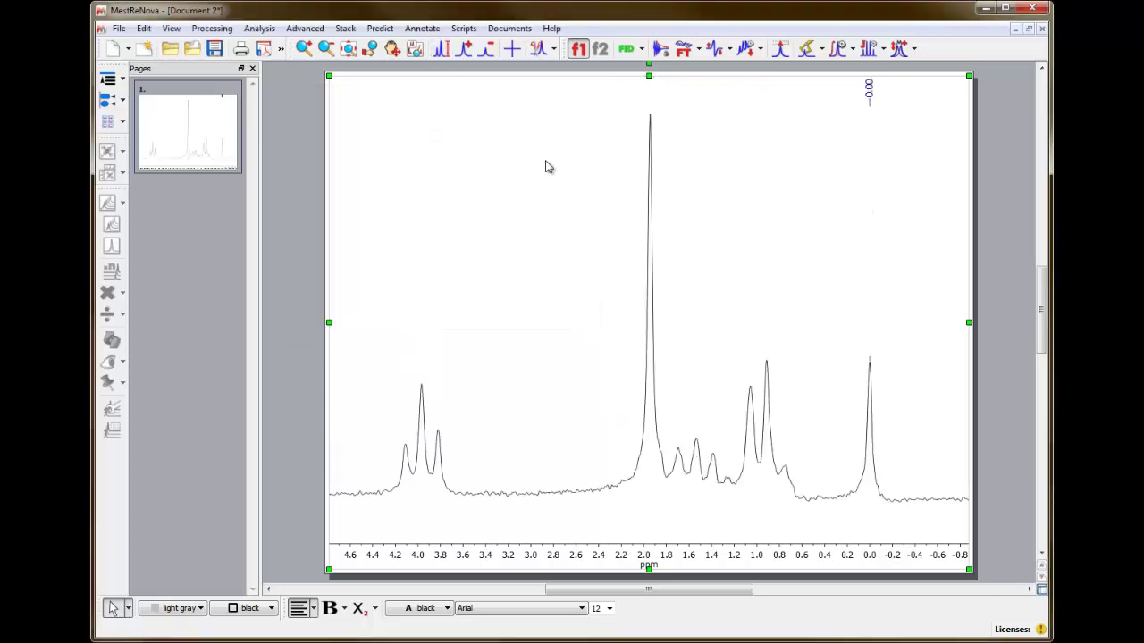
click(714, 50)
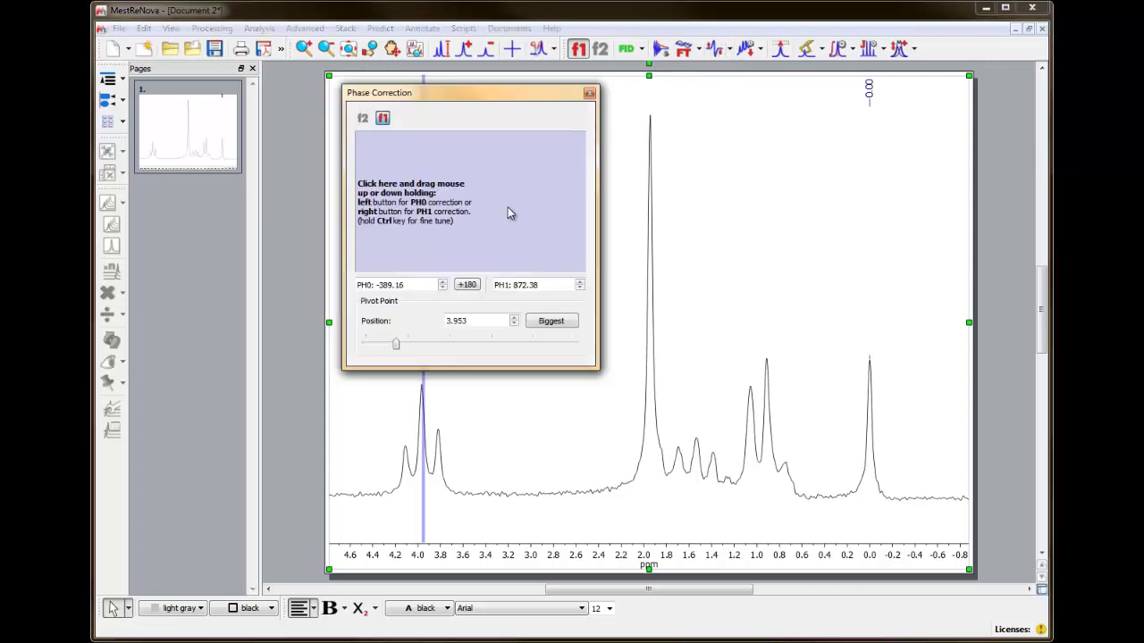
mouse_move(510, 205)
mouse_down()
mouse_move(523, 234)
mouse_move(518, 192)
mouse_move(516, 213)
mouse_up()
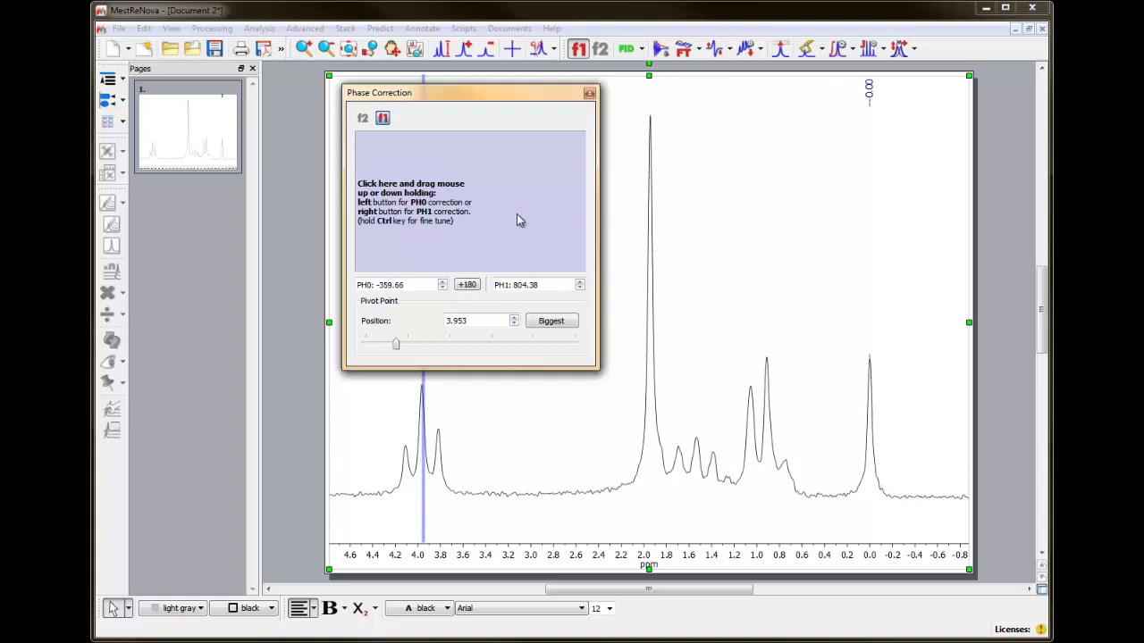
click(588, 93)
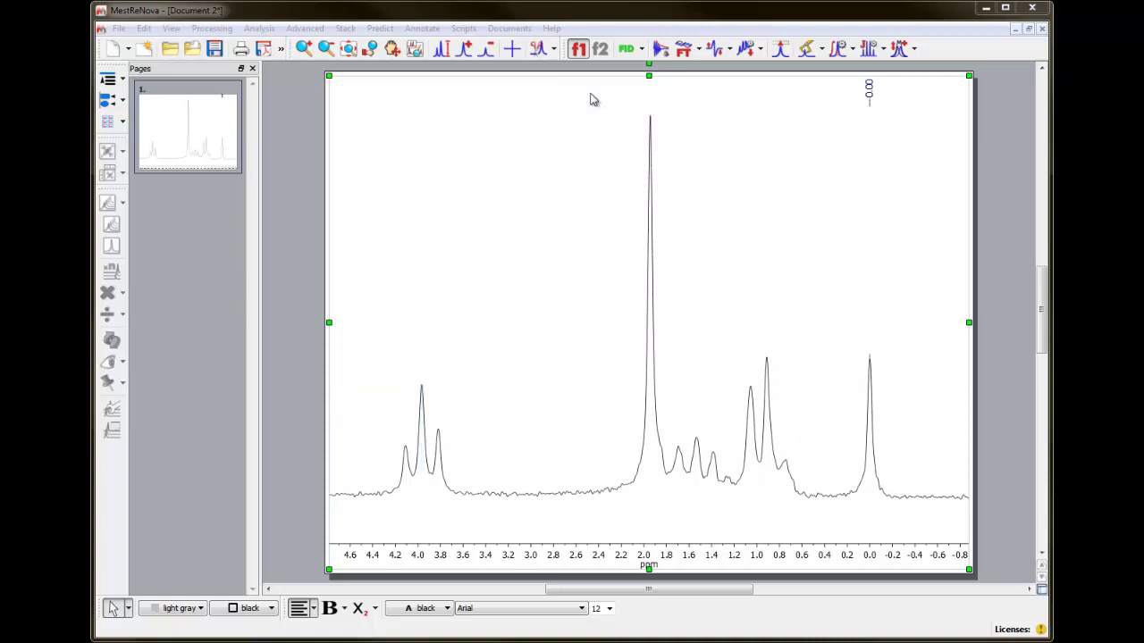